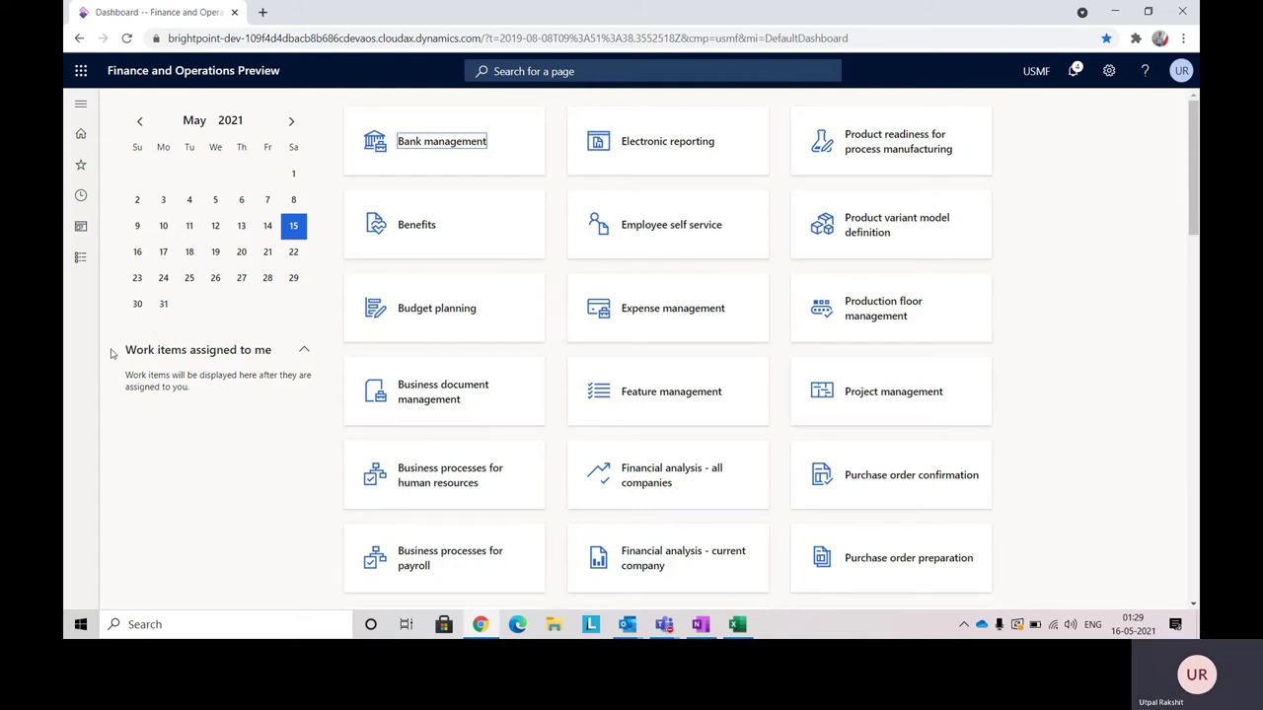
Go to the Payroll module's Workers > Employees list.
left_click(82, 259)
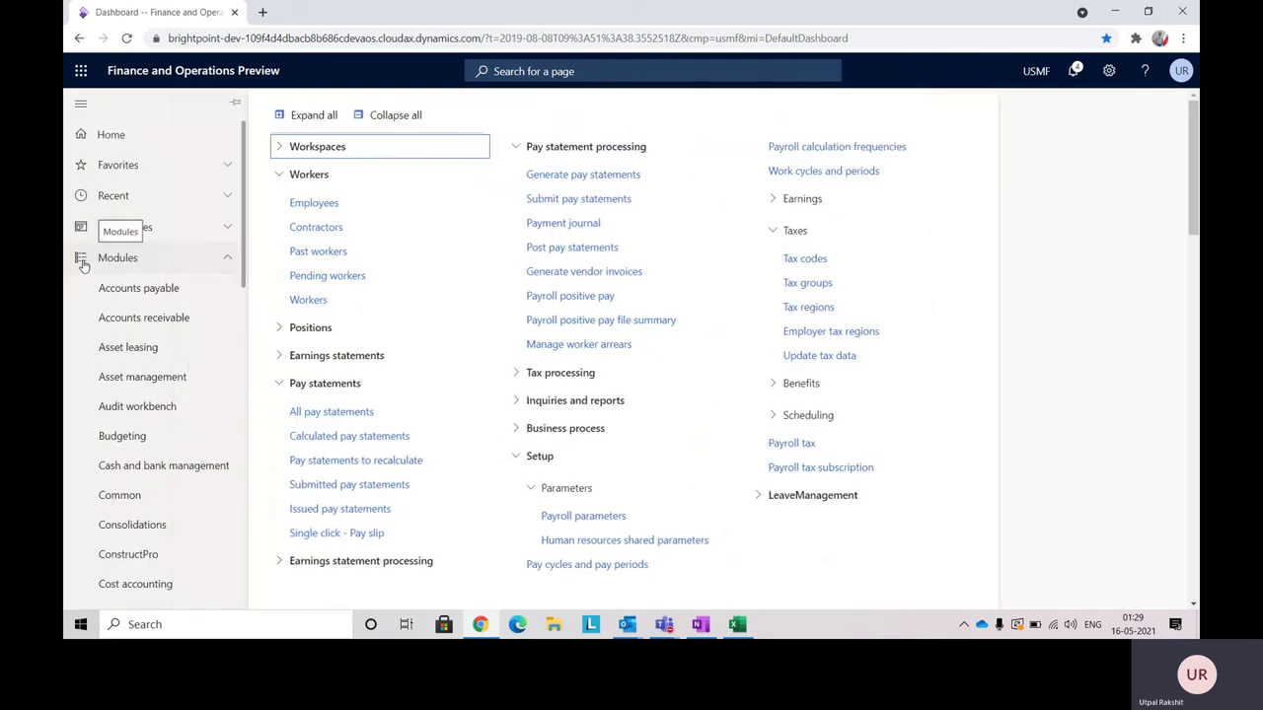
left_click(315, 205)
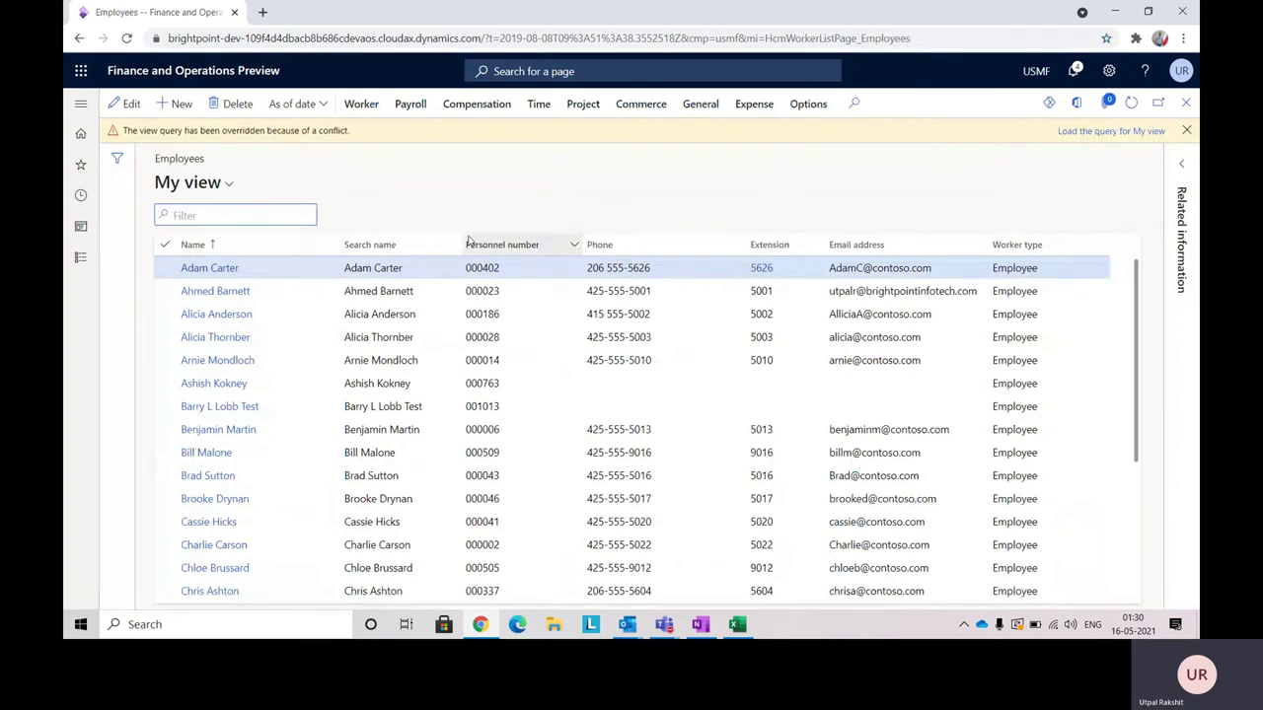
left_click(1185, 131)
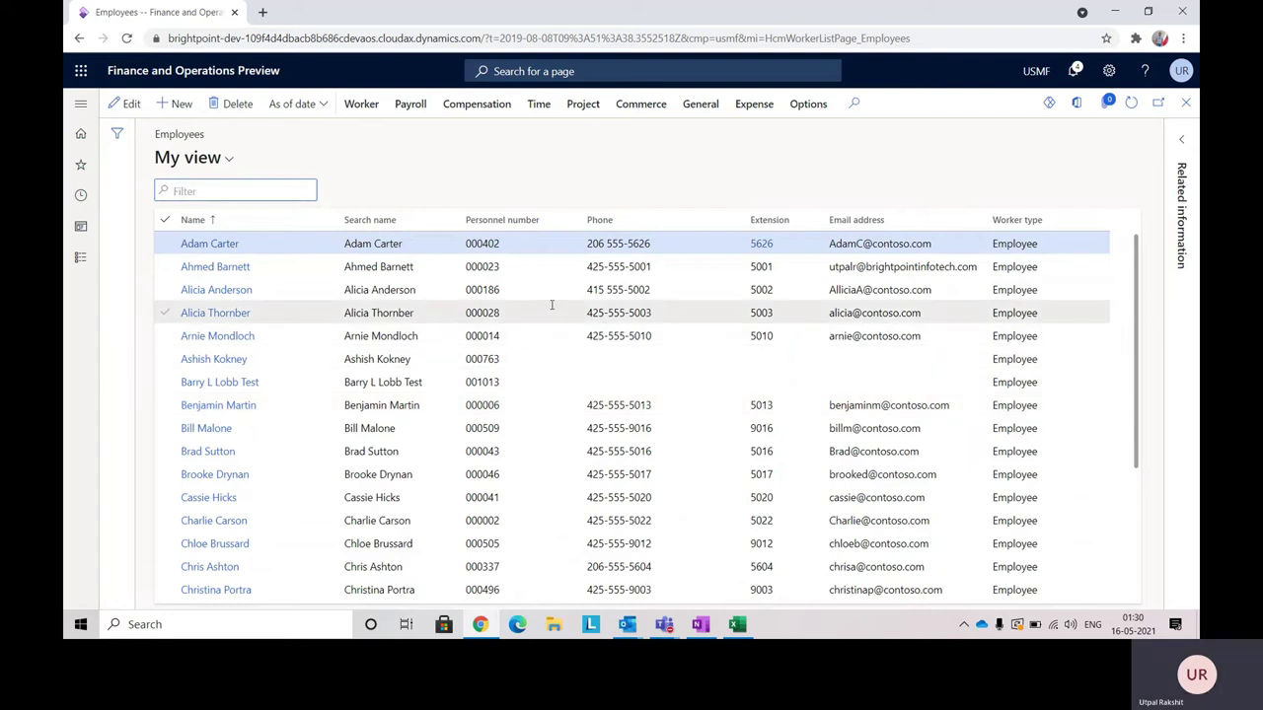
left_click(522, 268)
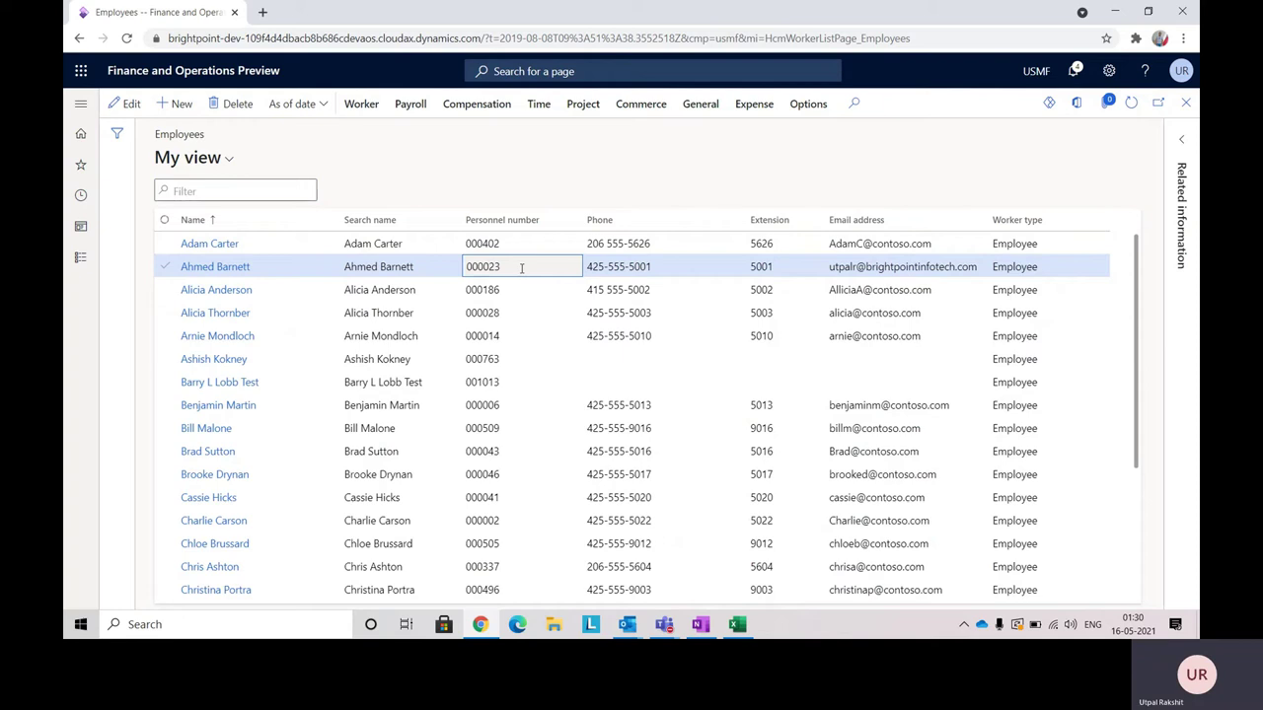
double_click(229, 271)
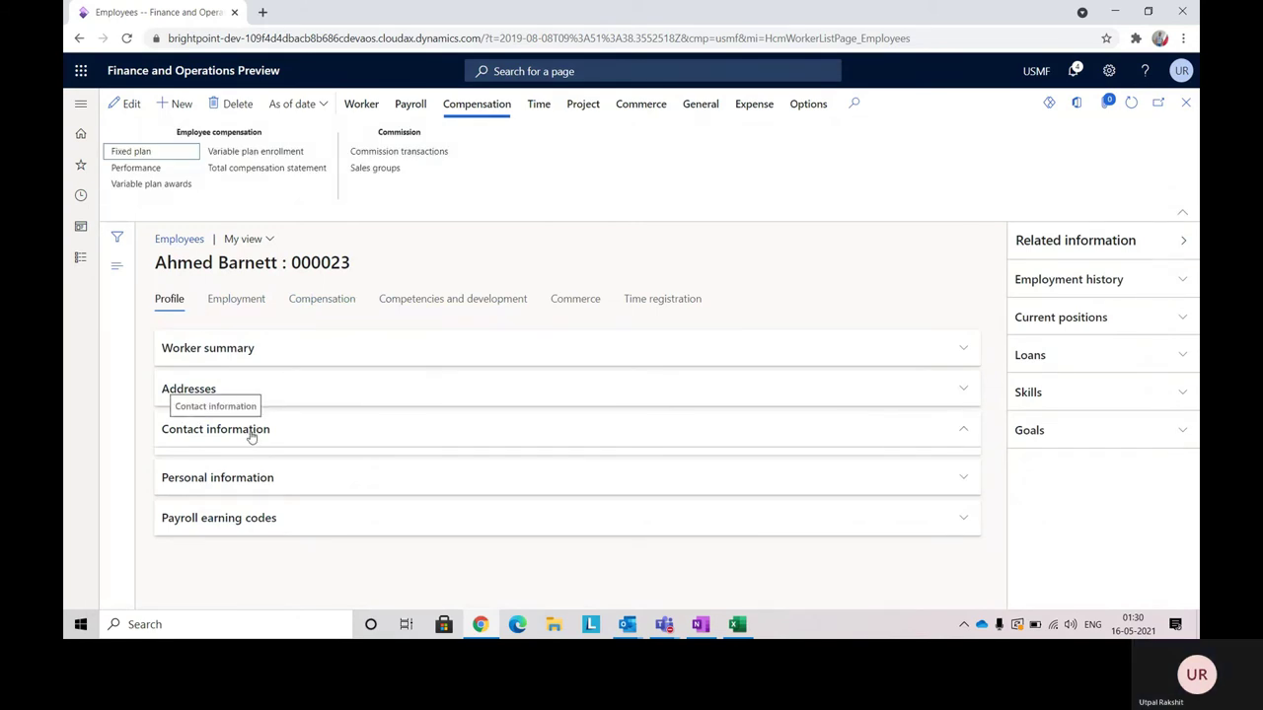
left_click(252, 437)
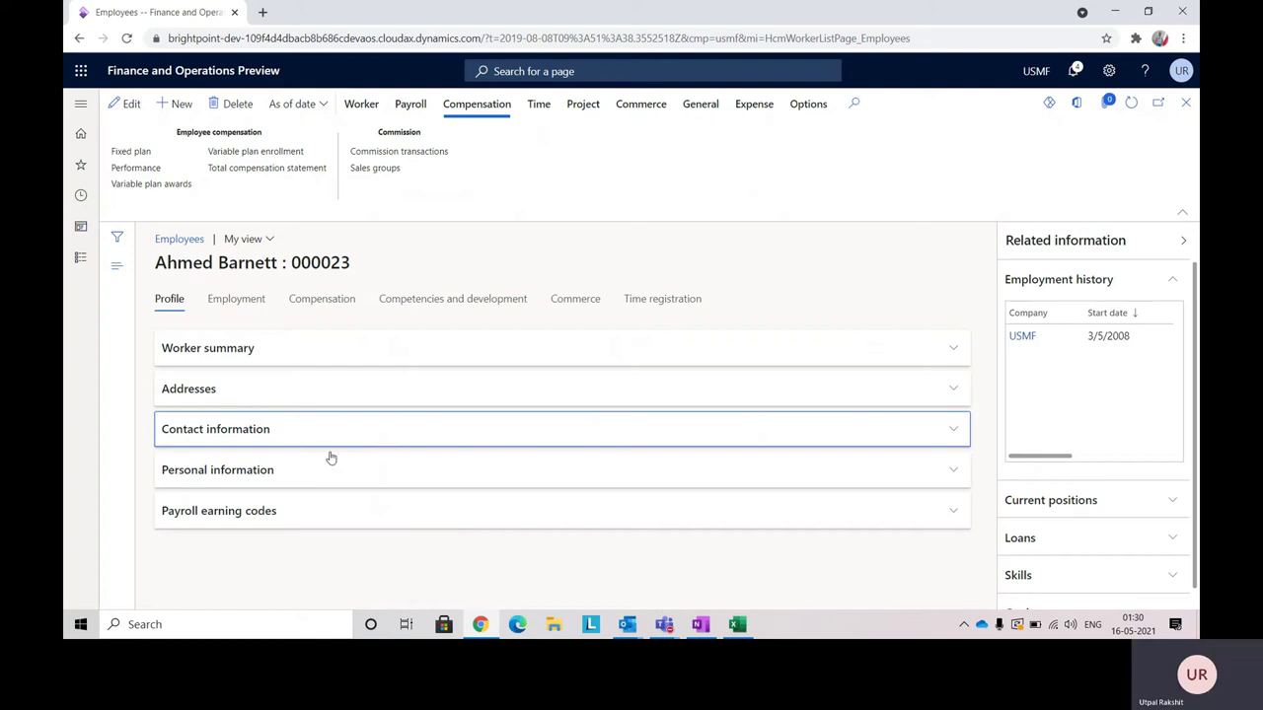
left_click(332, 458)
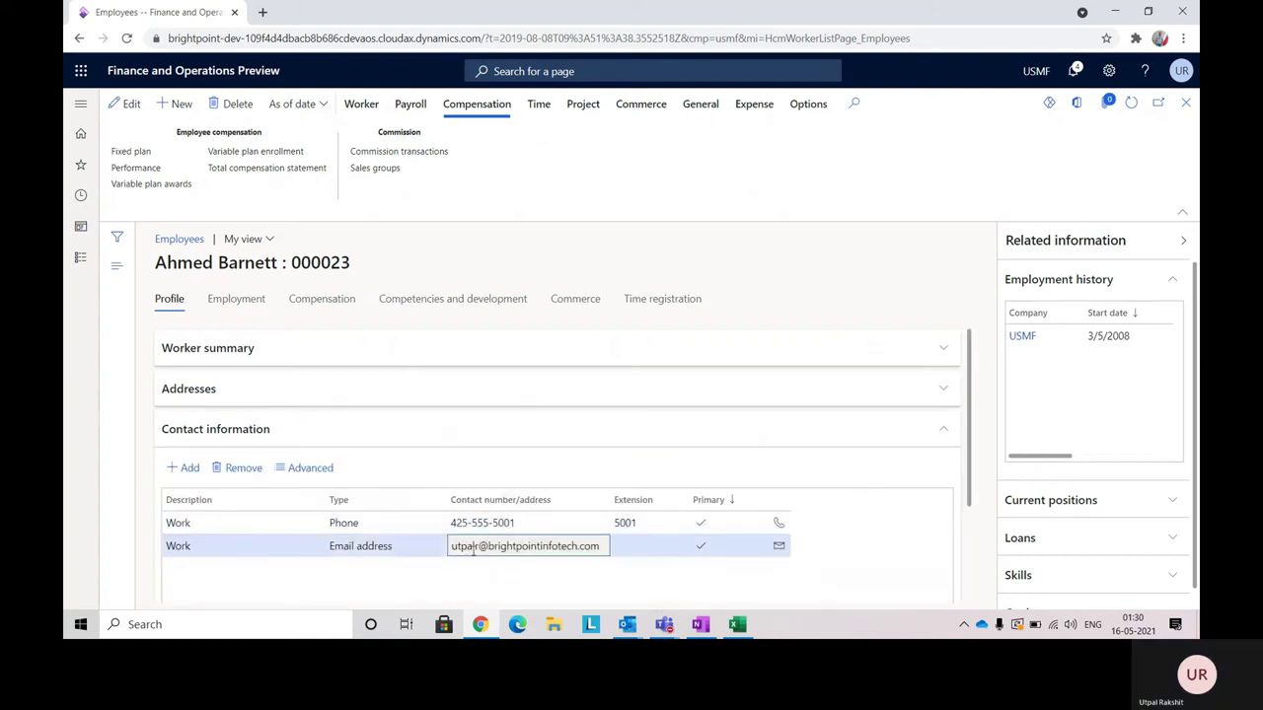
left_click(310, 471)
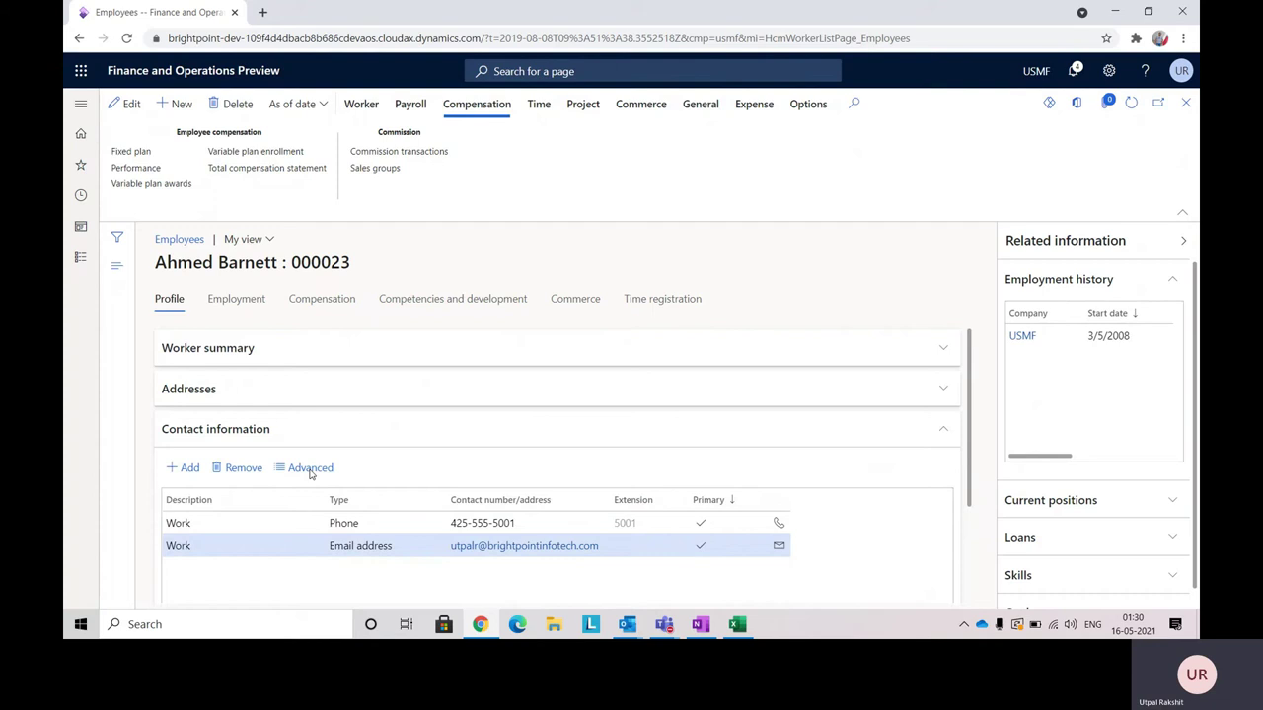
left_click(310, 469)
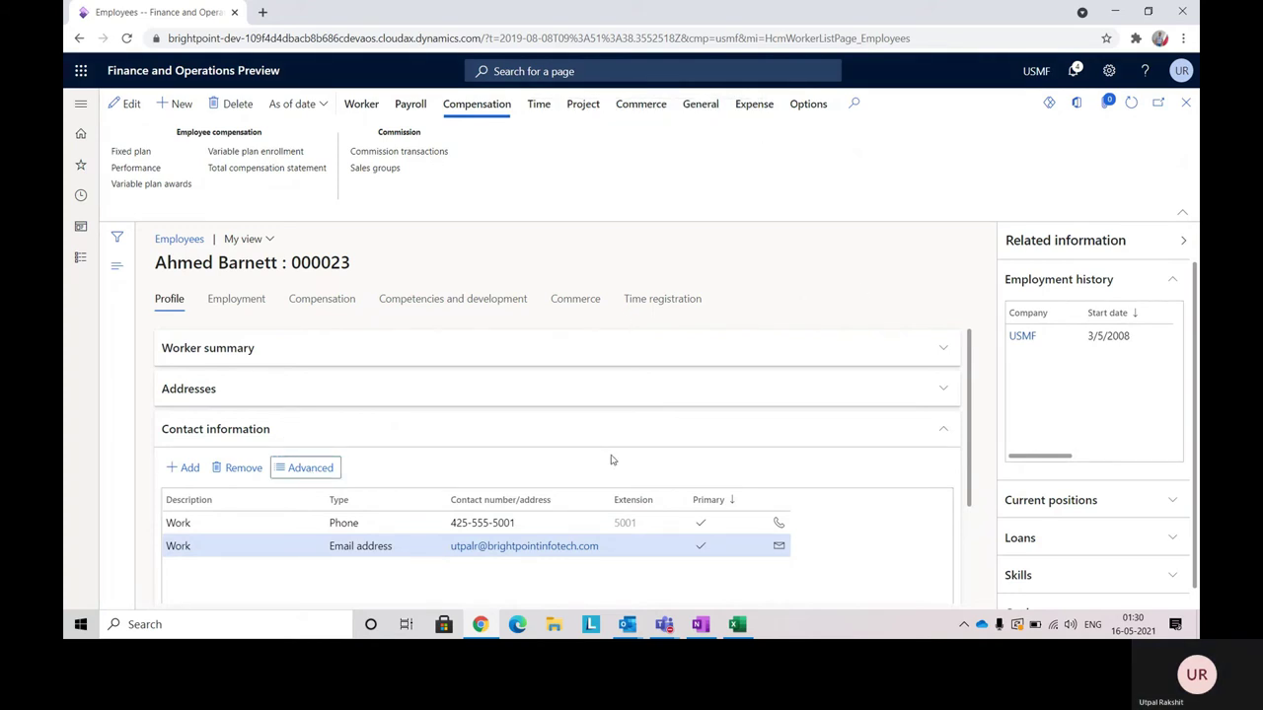
left_click(314, 475)
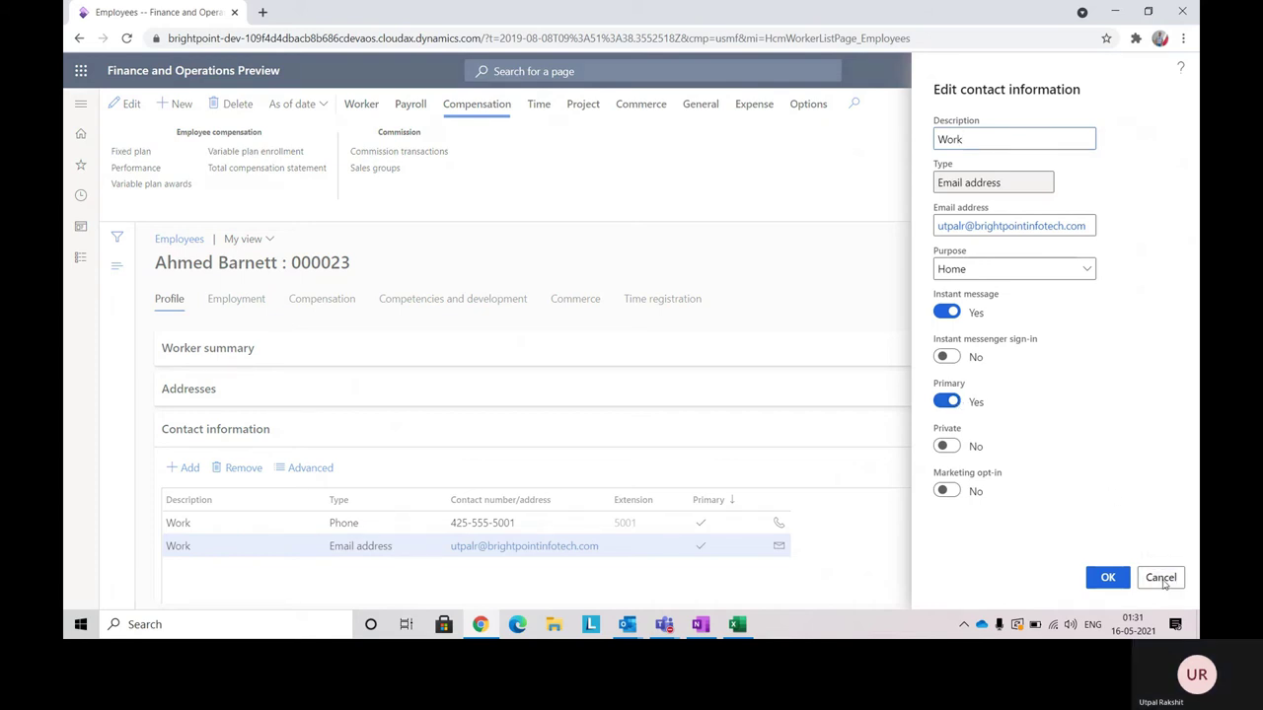
left_click(1161, 579)
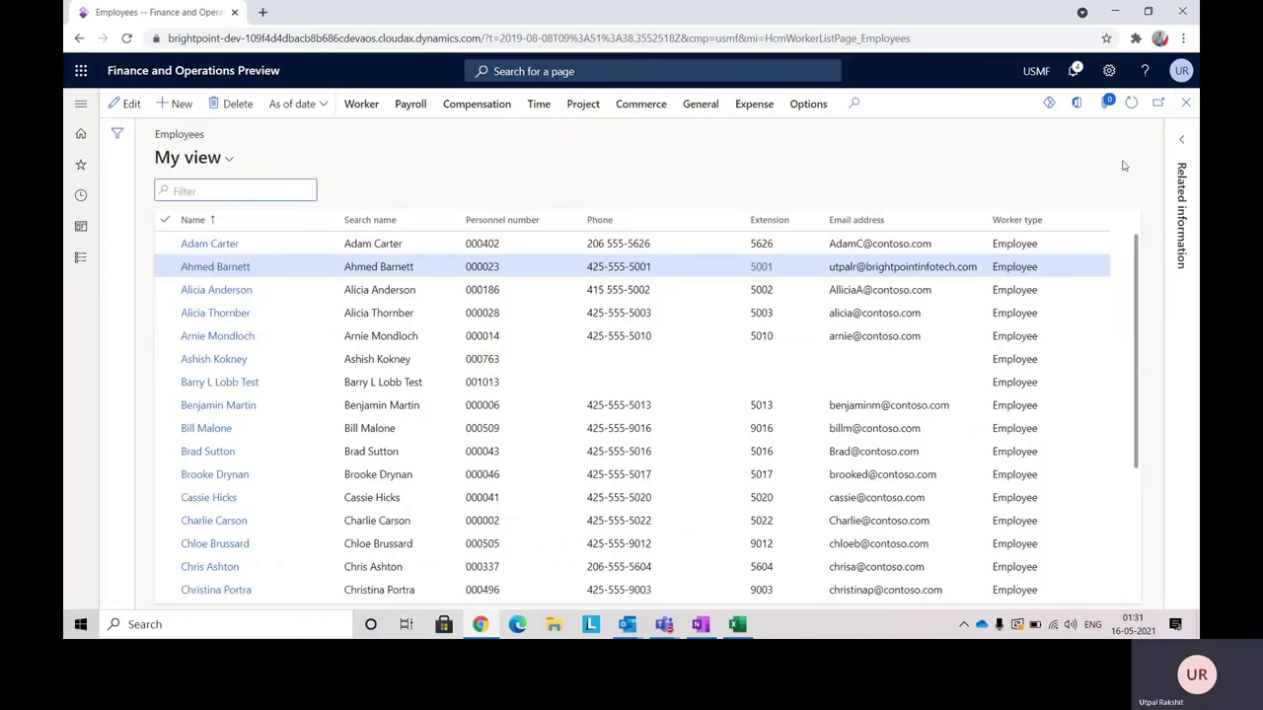
Collapse the Workers group and go to Pay statements > Single click - Pay slip.
left_click(82, 259)
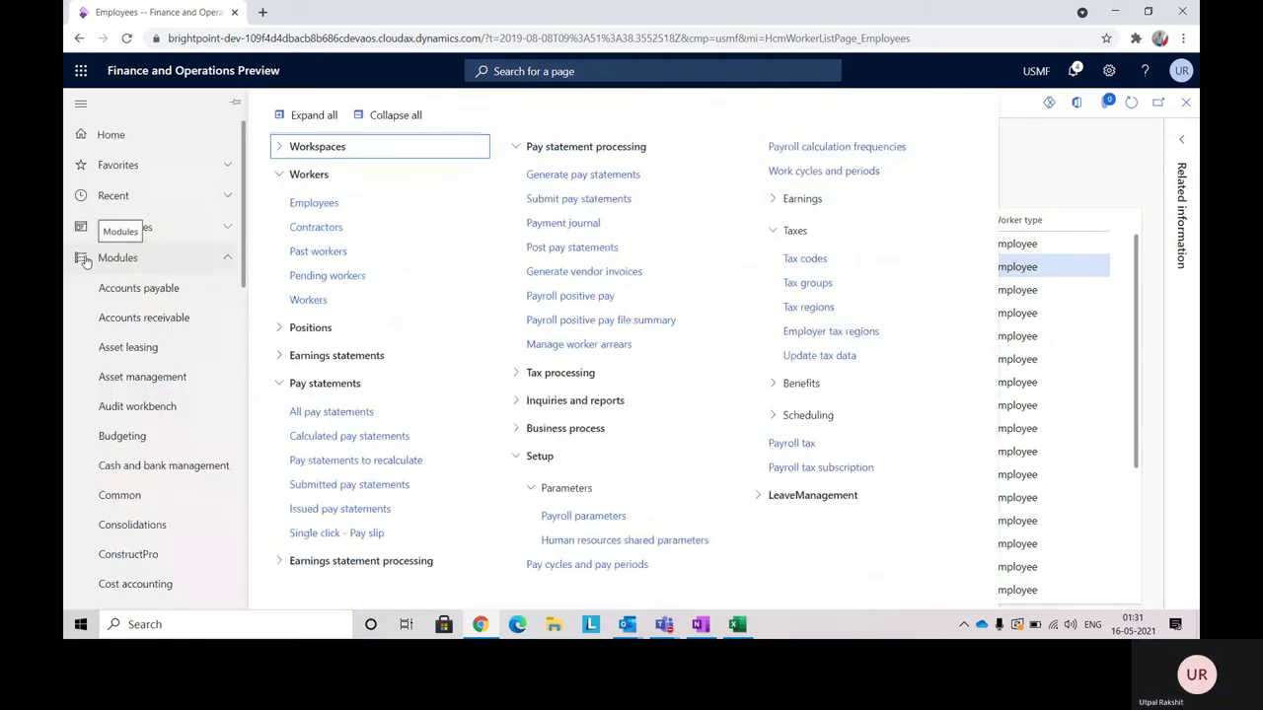
left_click(279, 176)
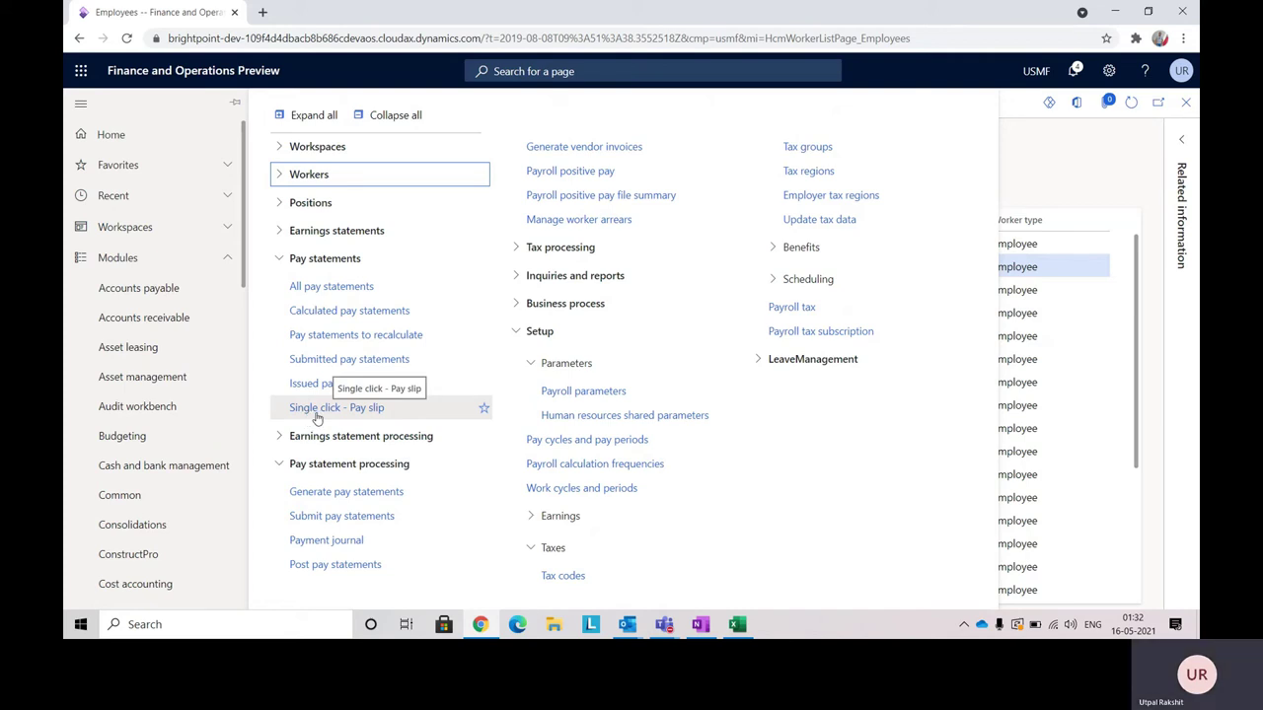
left_click(376, 414)
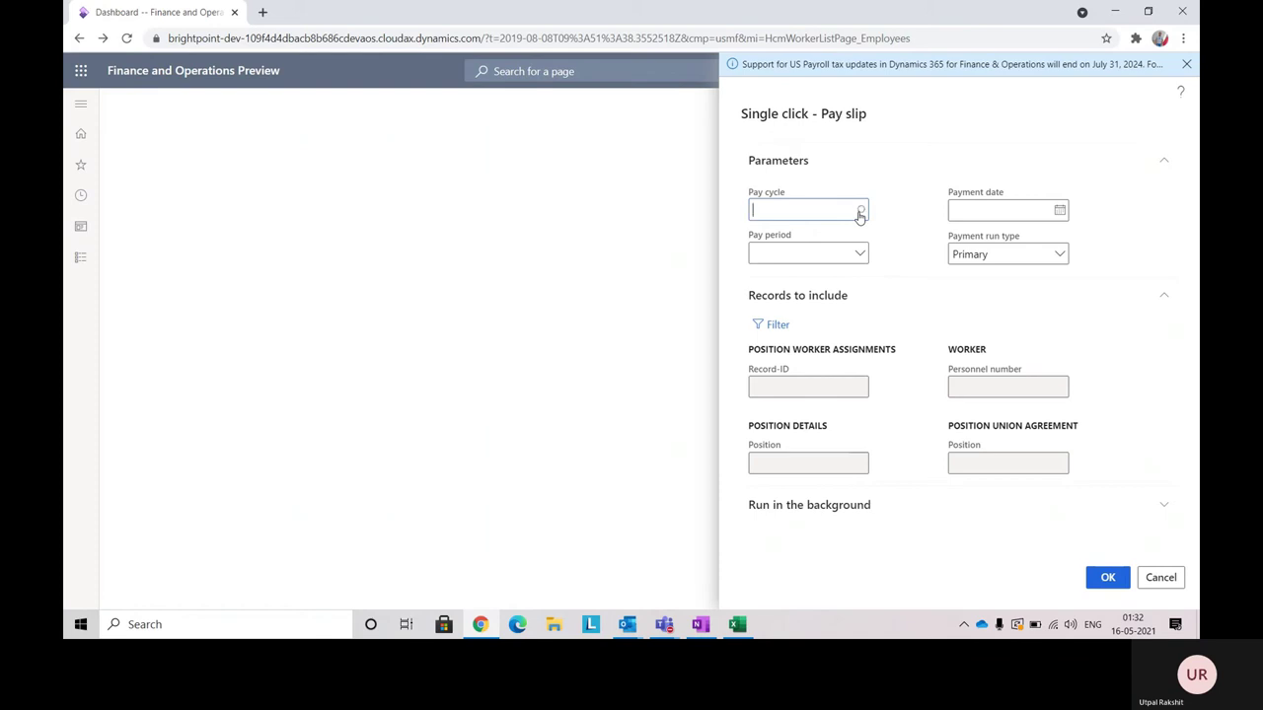
Choose pay cycle m and pay period 5/1/2021 - 5/31/2021.
left_click(862, 215)
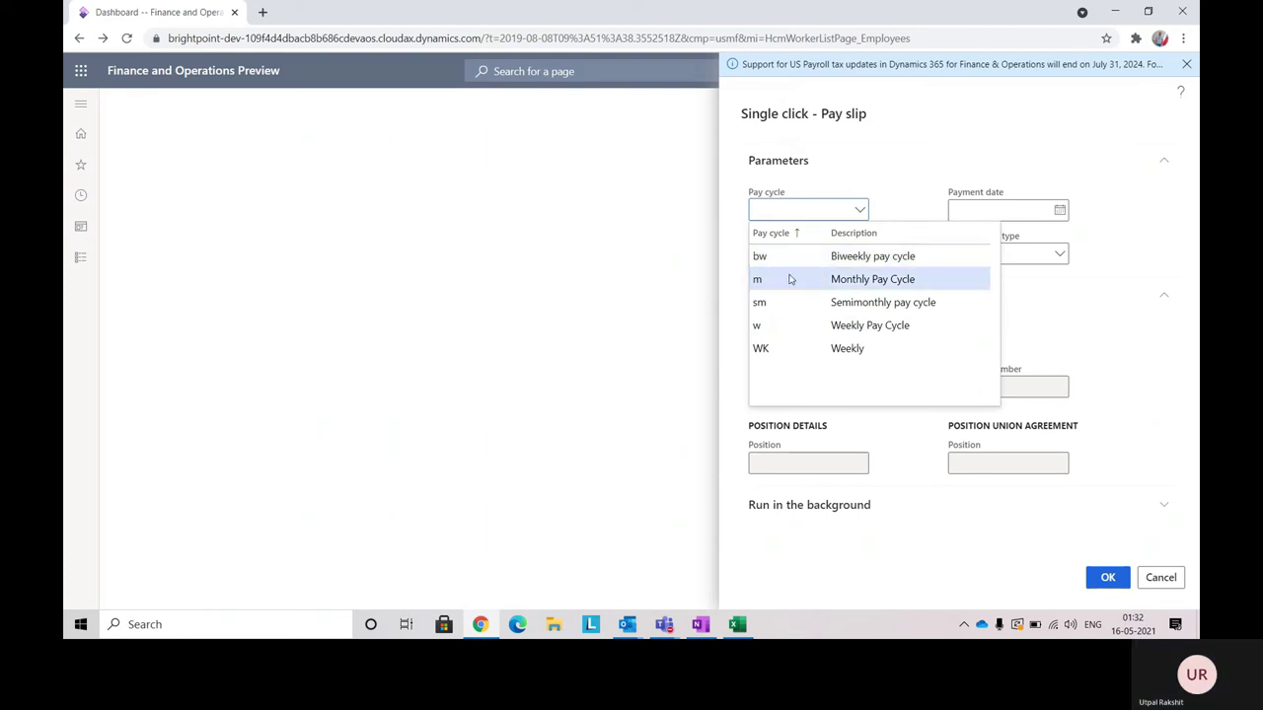
left_click(789, 279)
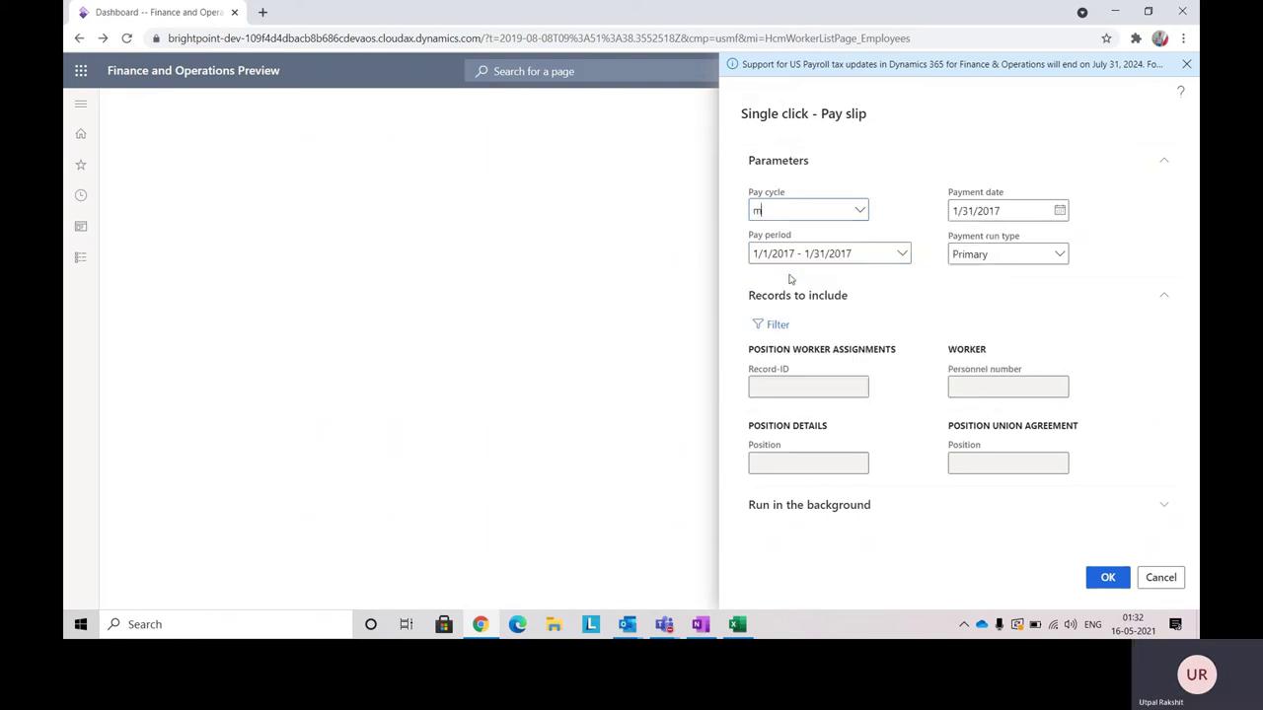
left_click(902, 257)
scroll(909, 380, "down", 3)
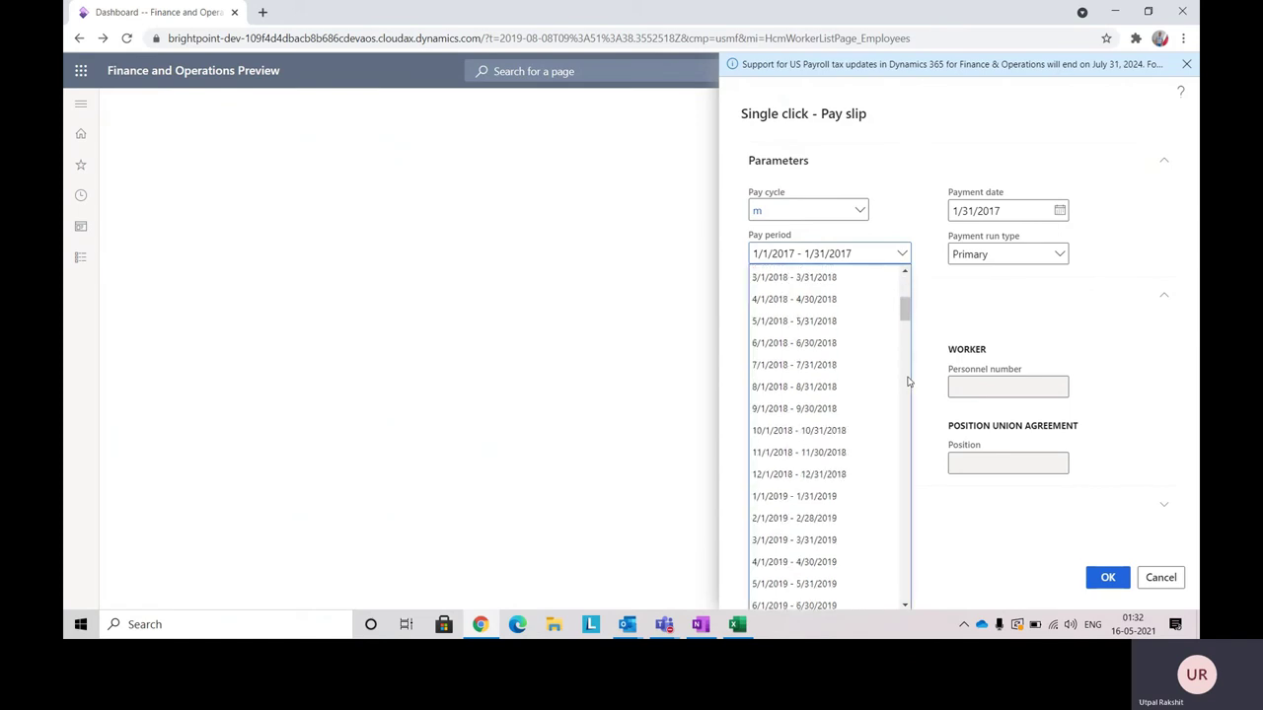
scroll(905, 429, "down", 3)
scroll(903, 435, "down", 3)
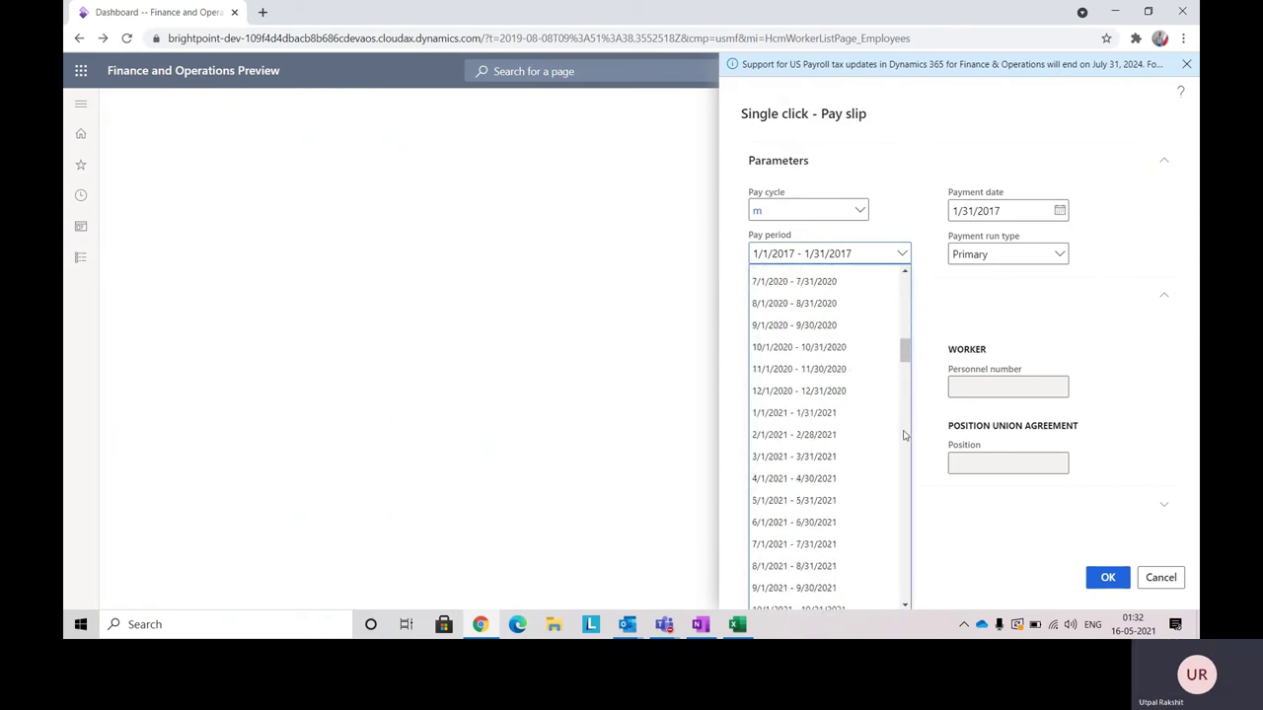
left_click(793, 502)
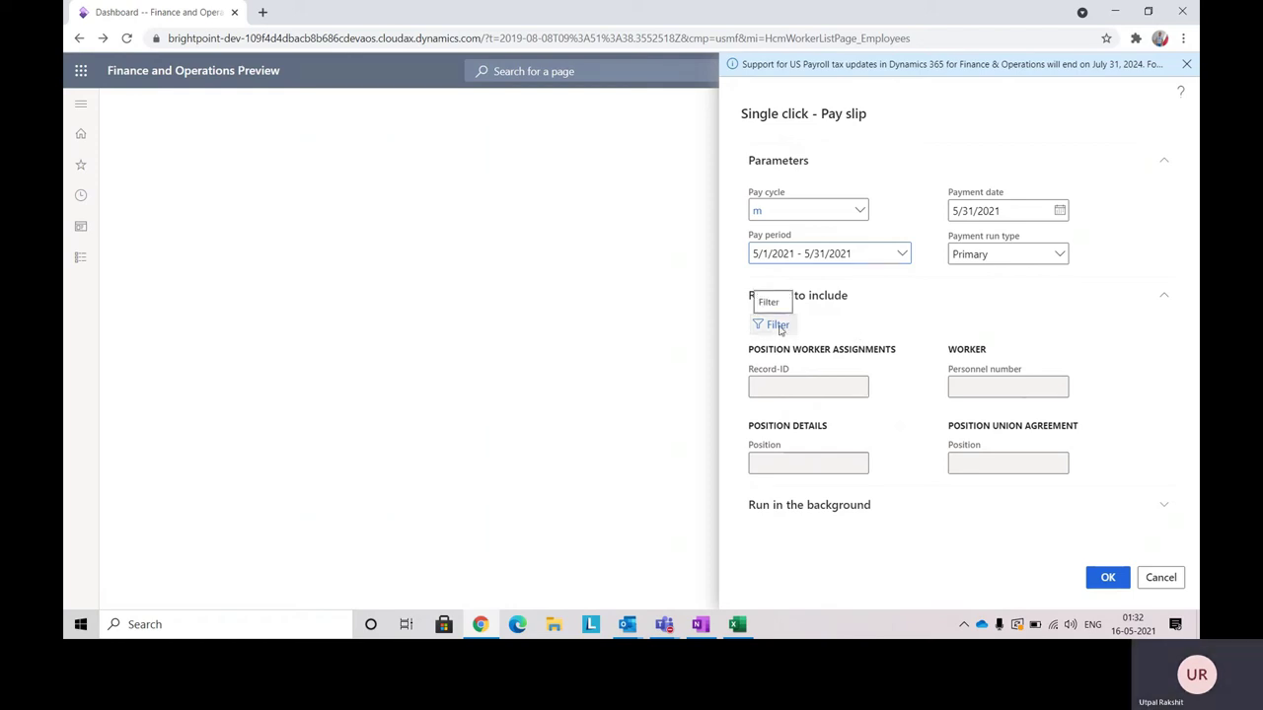
Filter the run to worker personnel number 000023 and start it.
left_click(778, 326)
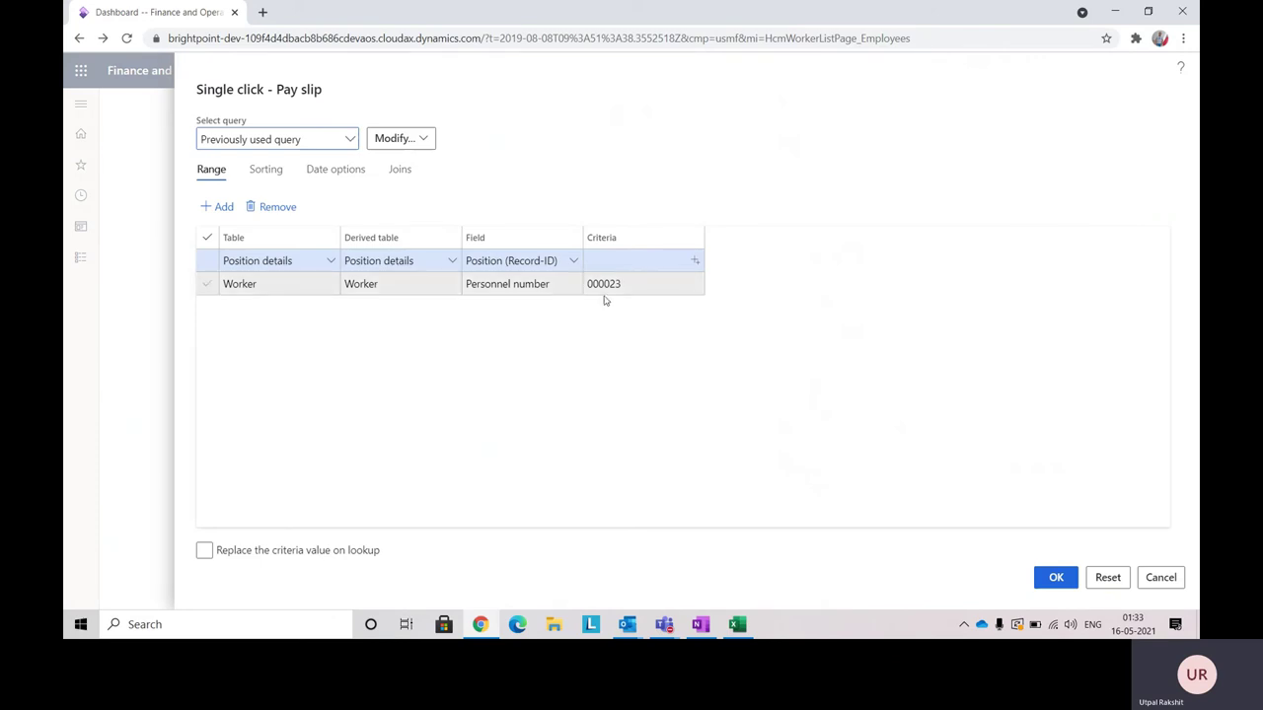
left_click(648, 285)
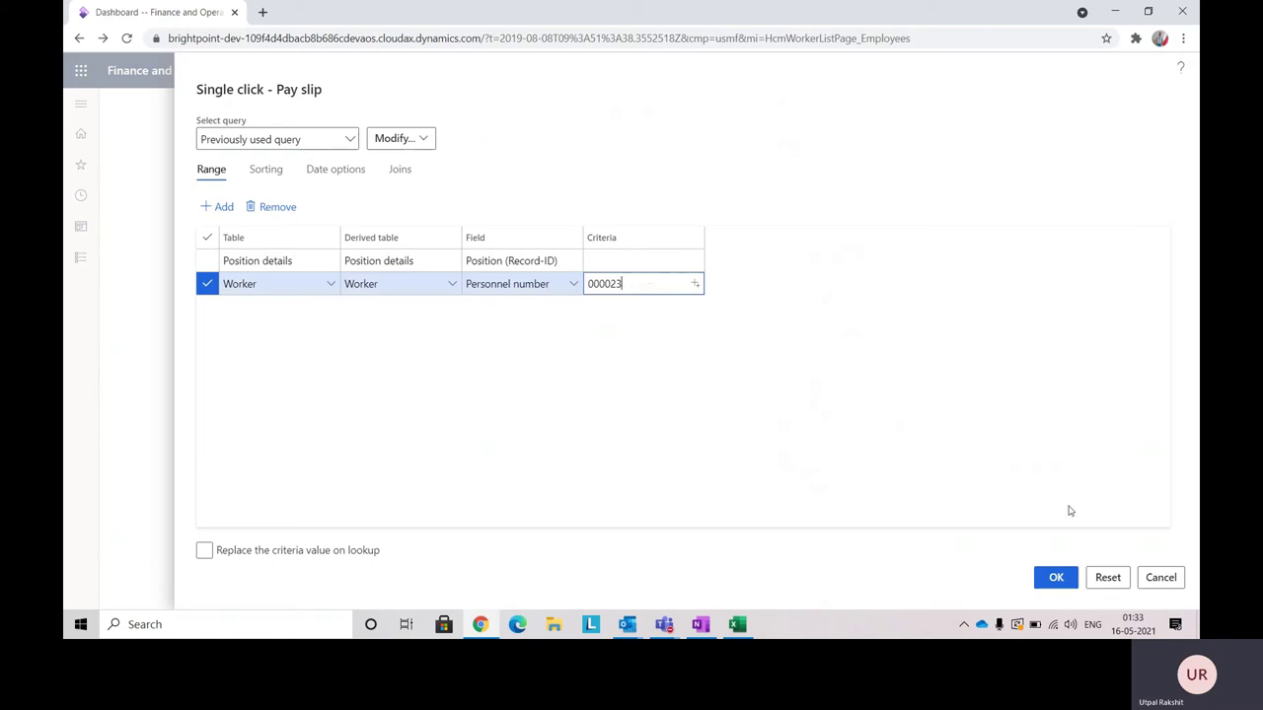
left_click(1057, 579)
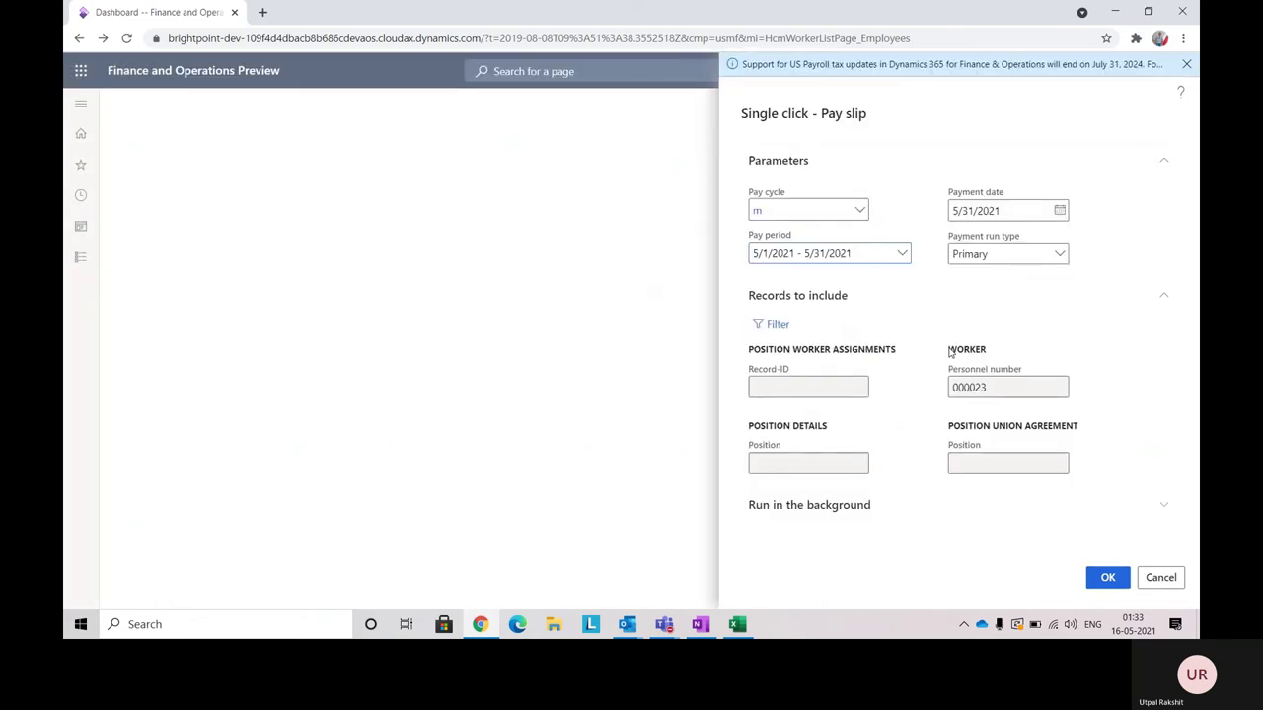
left_click(1110, 580)
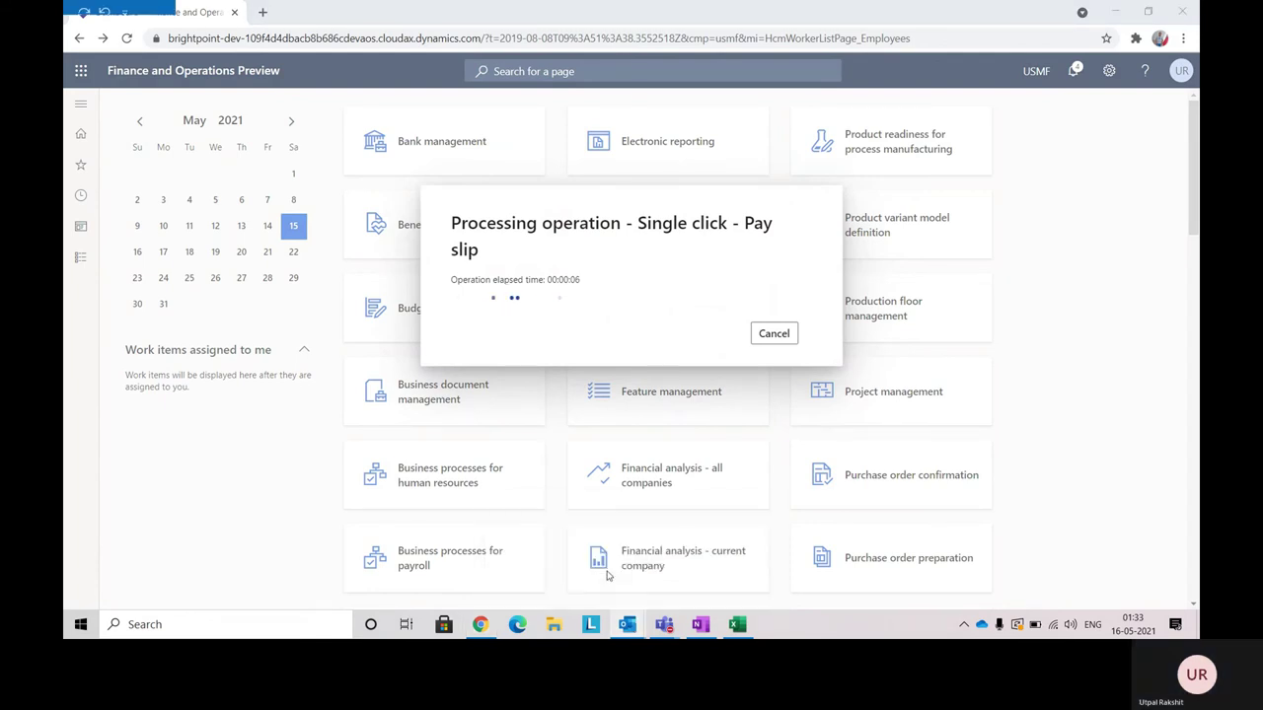
Glance at the Outlook inbox, then return to Chrome until the pay slip run completes.
left_click(626, 624)
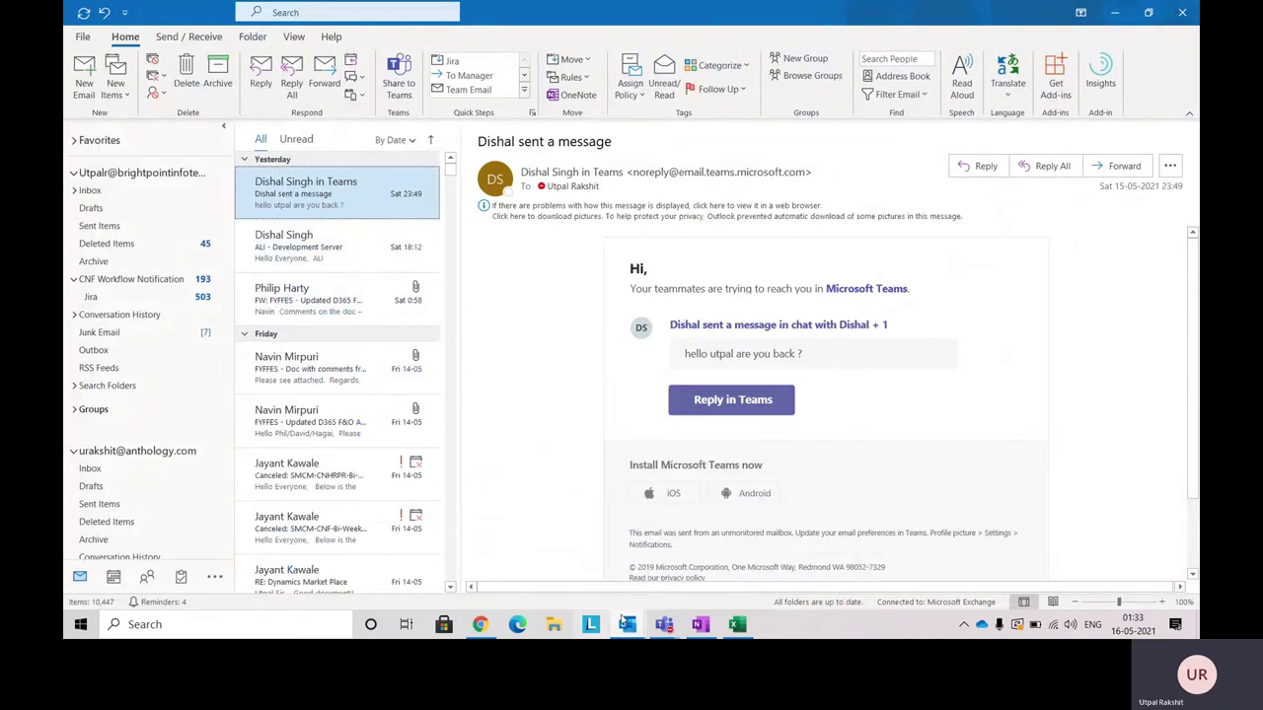
left_click(479, 625)
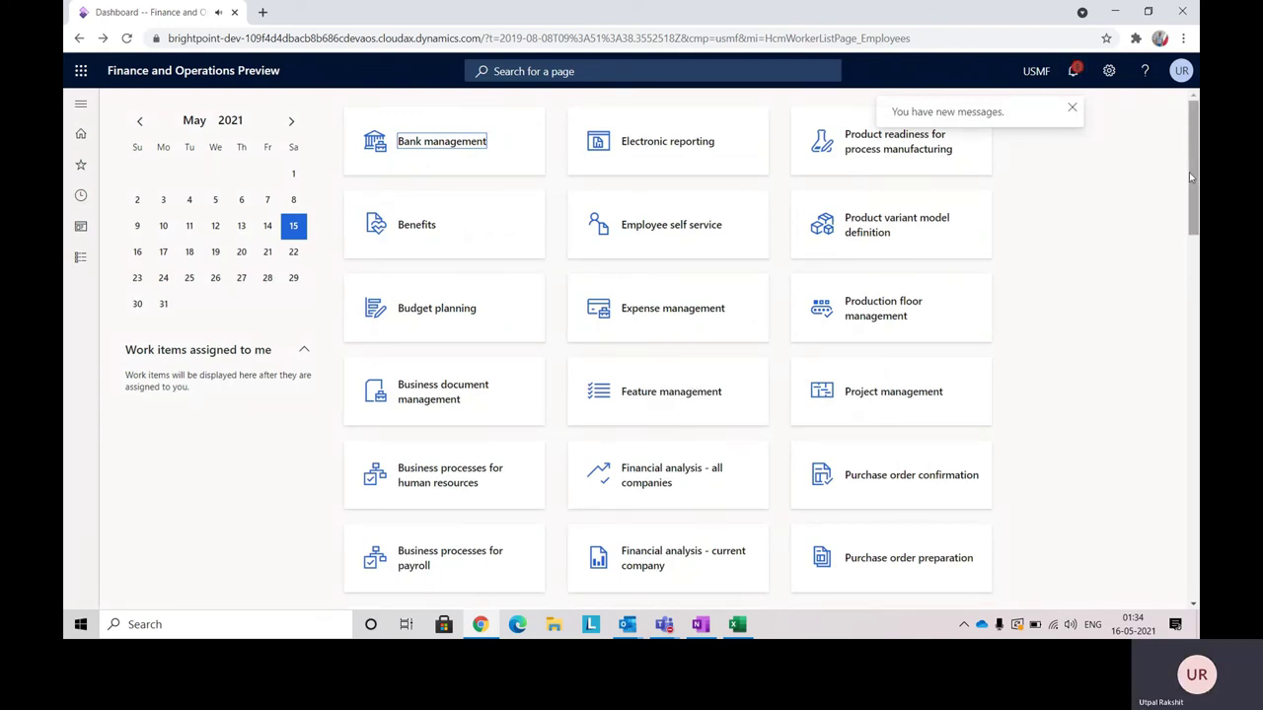
Bring Outlook forward and open the new NoReply email with the May 2021 pay slip.
left_click(628, 624)
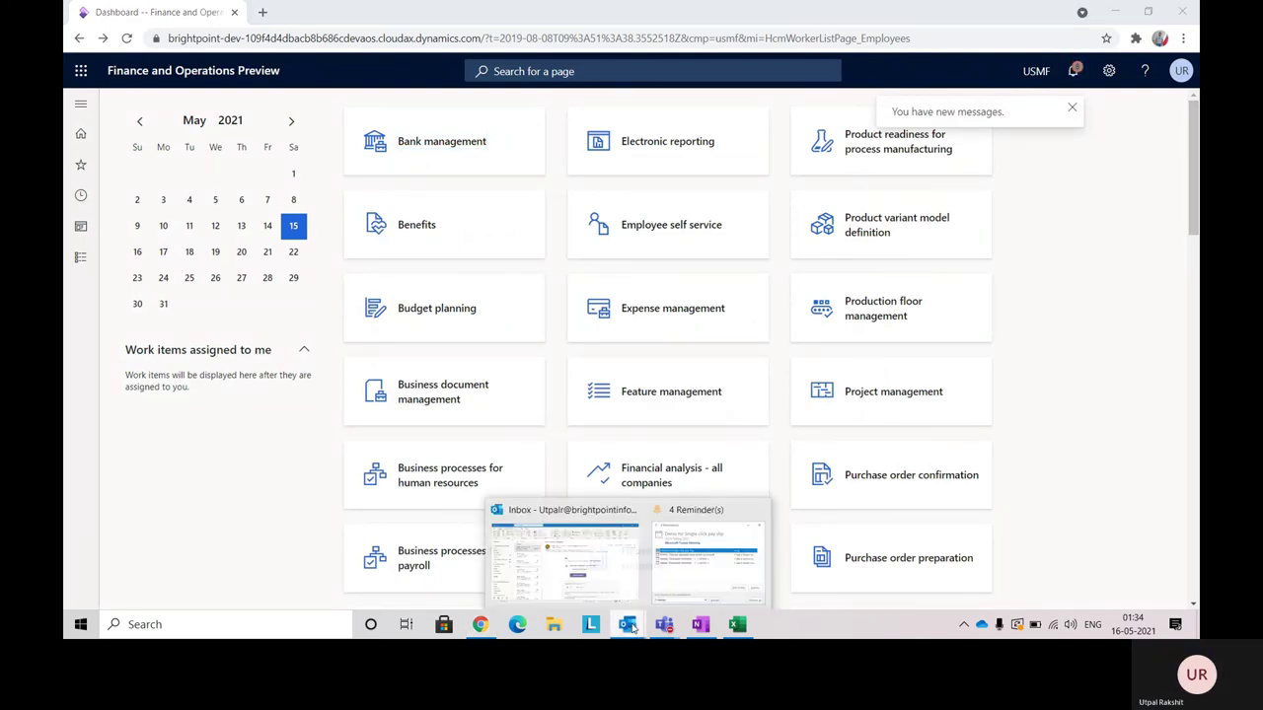
left_click(596, 580)
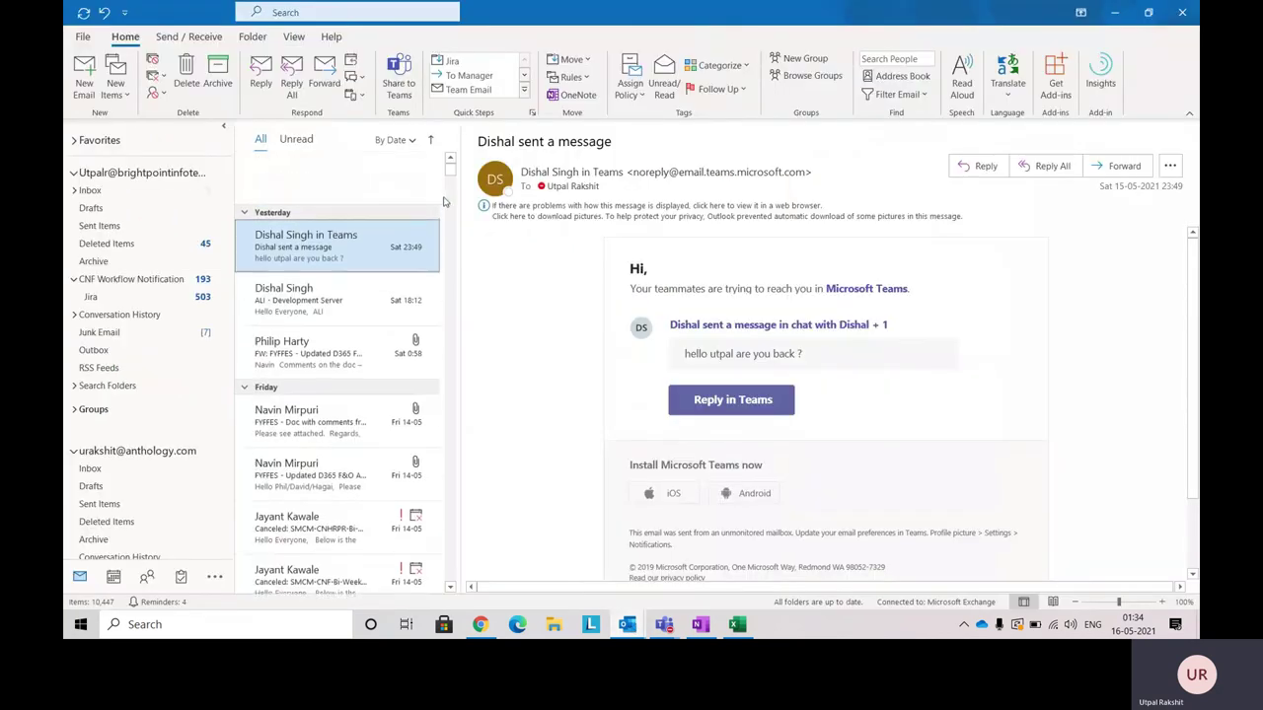
left_click(314, 193)
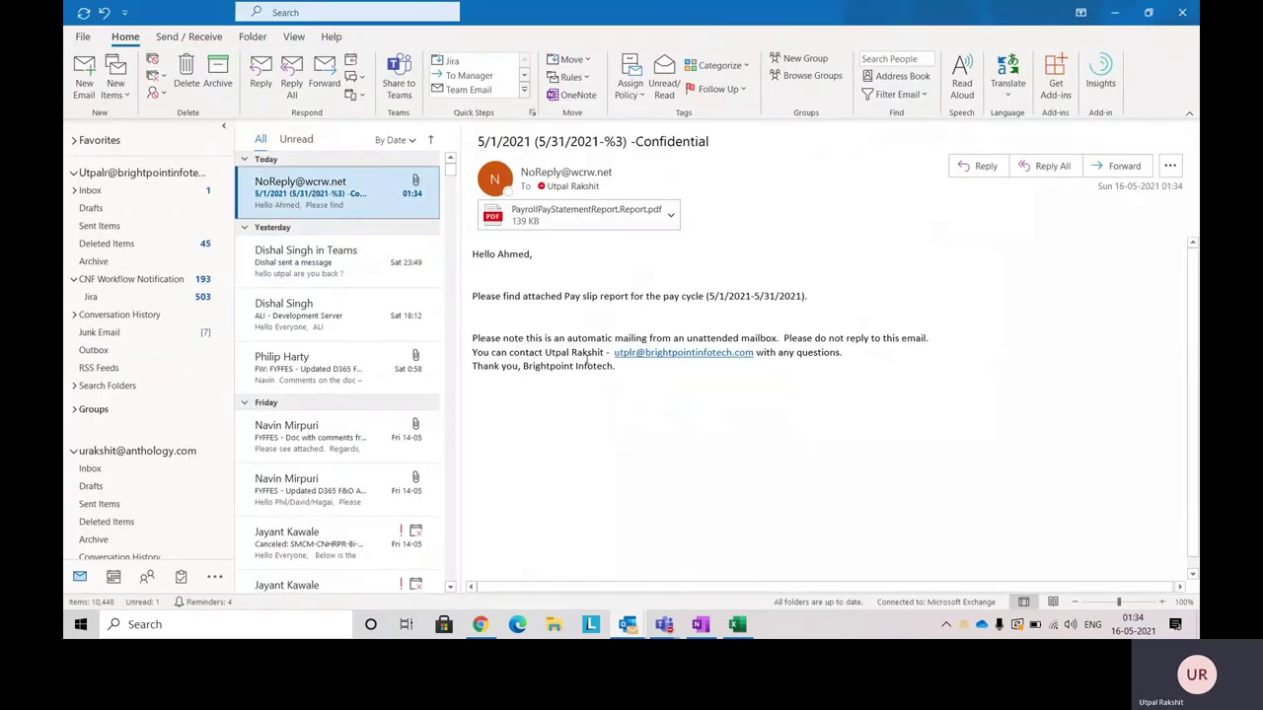